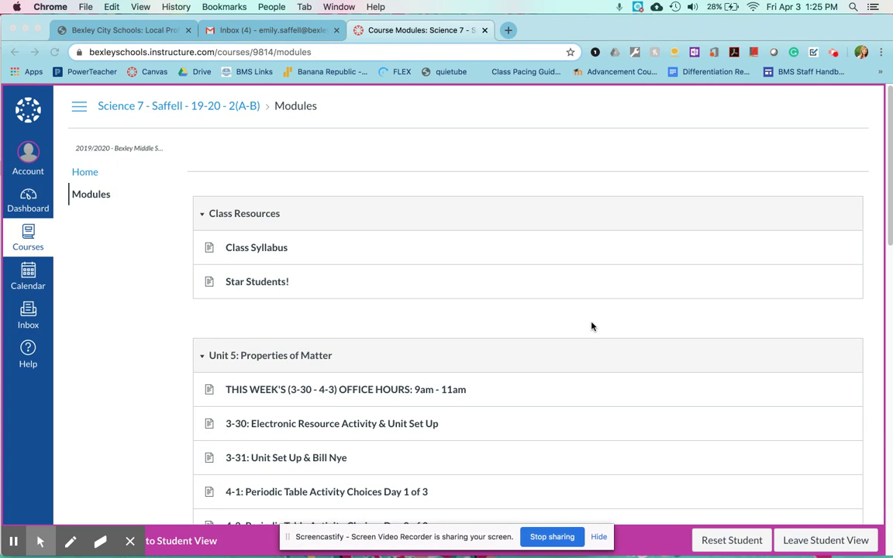
Scroll down the Science 7 Modules page to the Unit 5 activity items
scroll(592, 326, "down", 1)
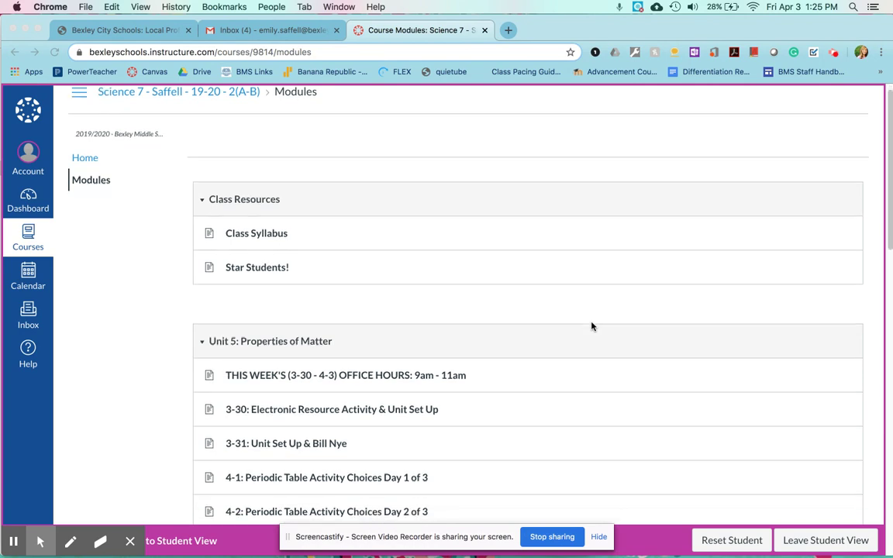
scroll(591, 325, "down", 5)
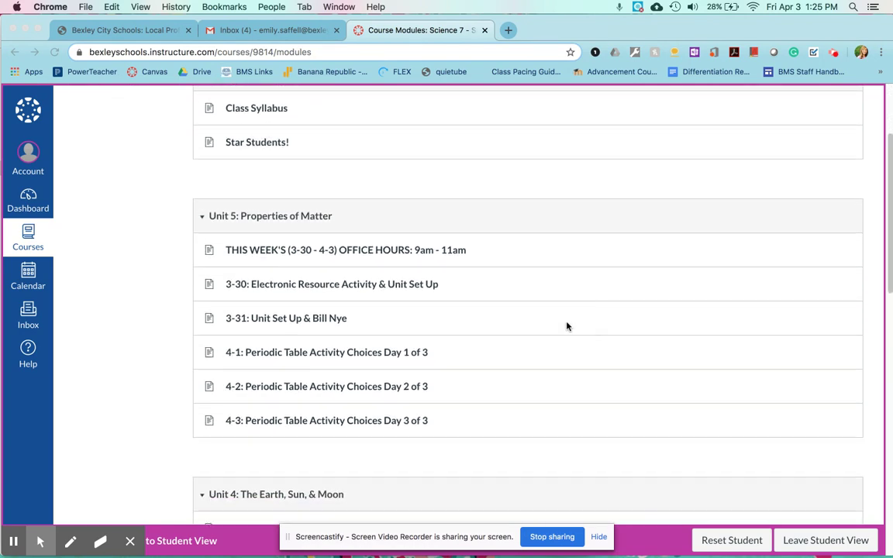
Open the 4-3: Periodic Table Activity Choices Day 3 of 3 page and scroll through it
left_click(312, 423)
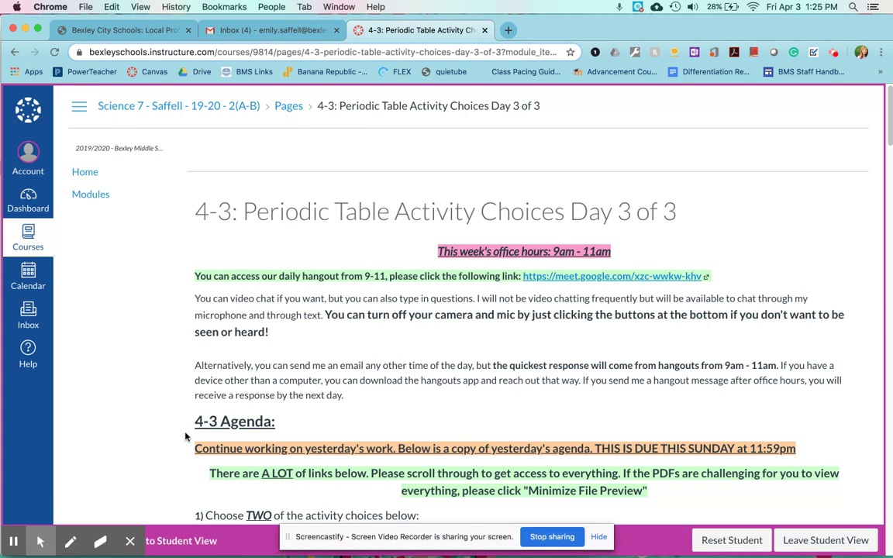
scroll(186, 435, "down", 5)
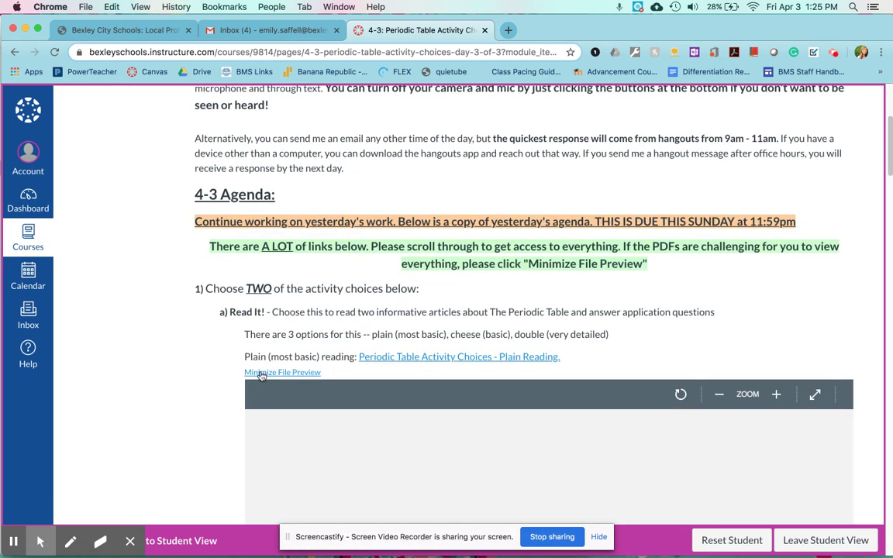
scroll(256, 341, "down", 3)
scroll(250, 292, "down", 2)
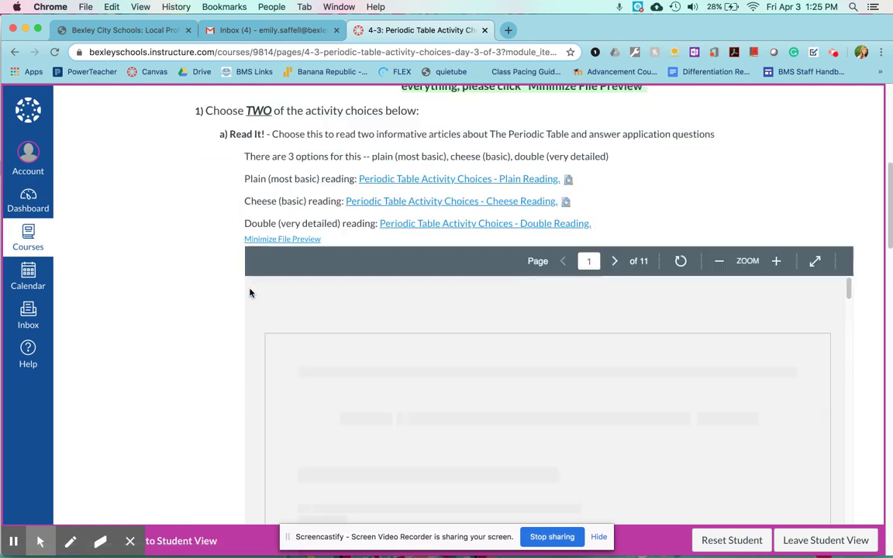
scroll(249, 292, "down", 1)
Collapse the PDF and Plain Reading previews and highlight the Explore It! instructions
left_click(267, 214)
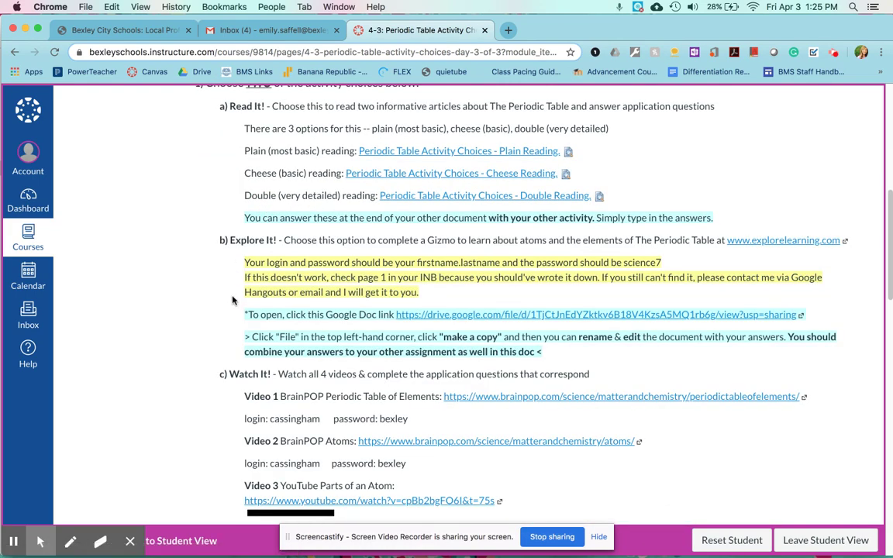
left_click(567, 151)
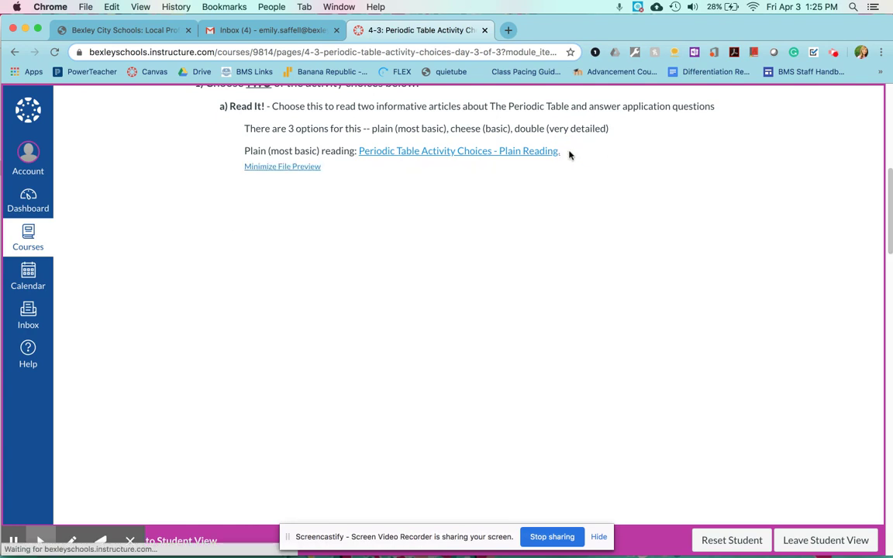
left_click(265, 167)
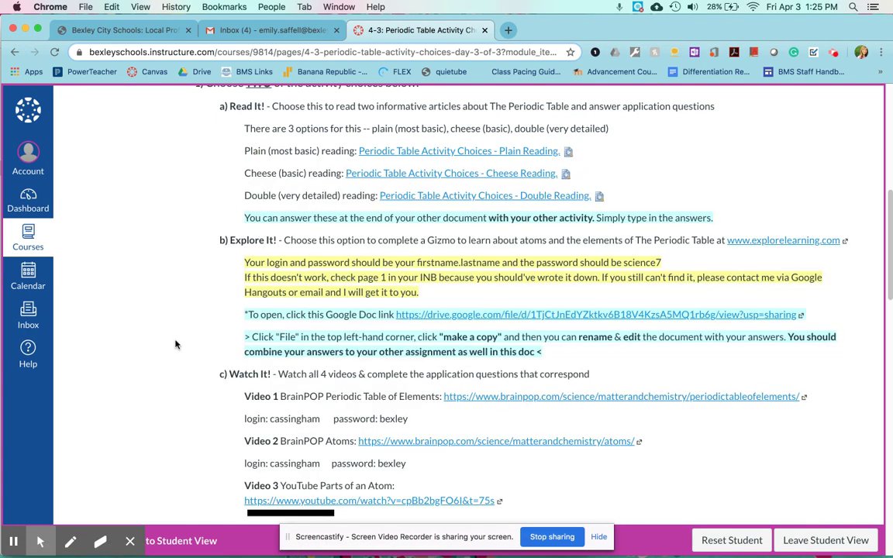
left_click_drag(230, 240, 648, 260)
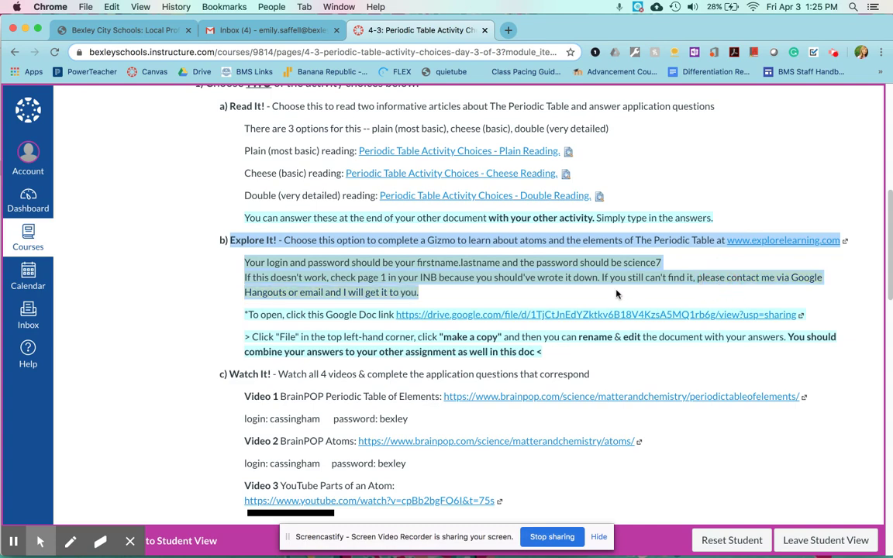
left_click(555, 262)
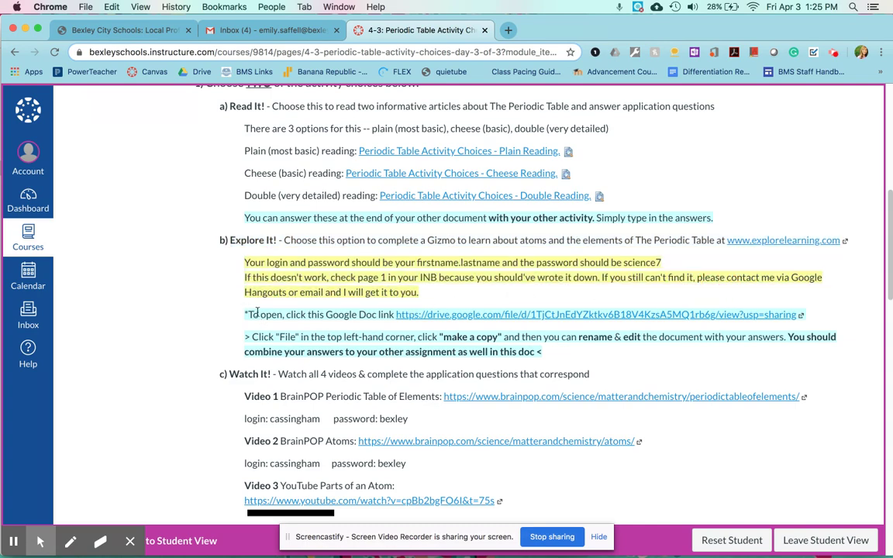
Follow the Explore It! Google Doc link and open the worksheet with Google Docs
left_click(426, 314)
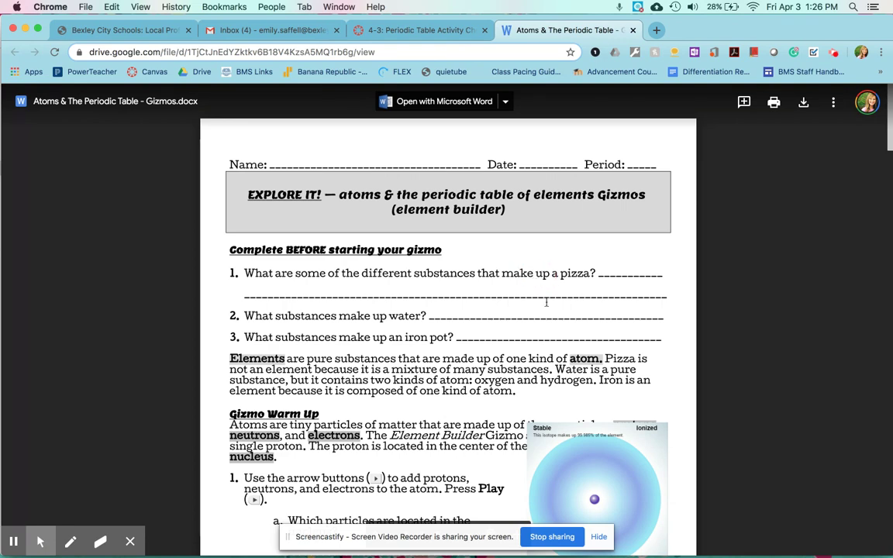
left_click(505, 101)
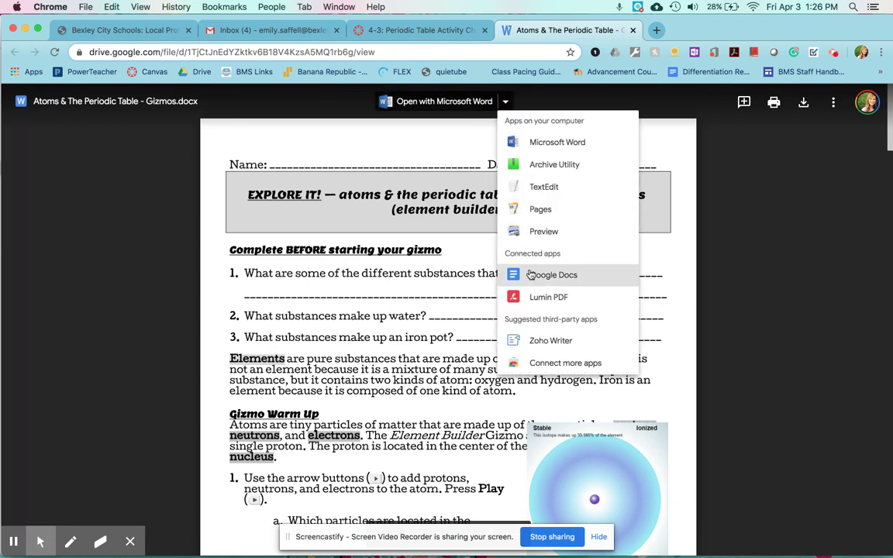
left_click(479, 250)
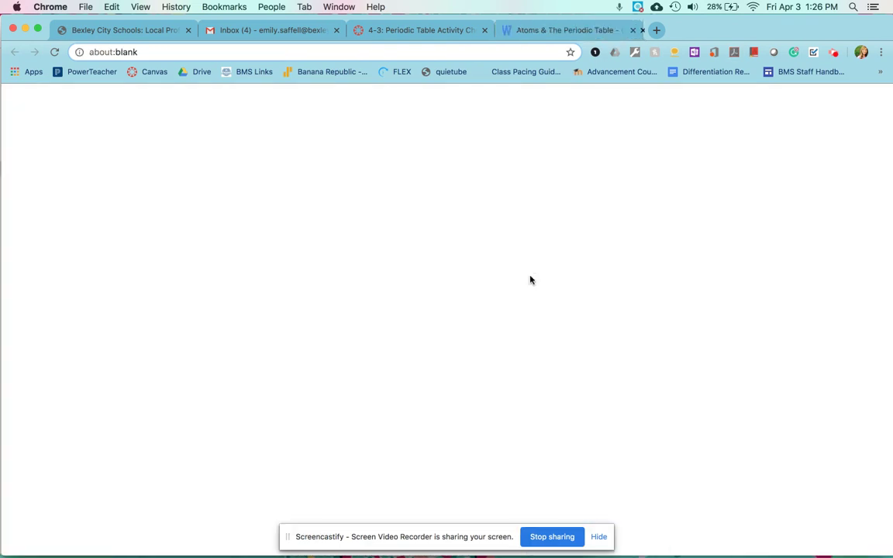
Review the make-a-copy instructions on Canvas, then close the Drive preview tab
left_click(515, 31)
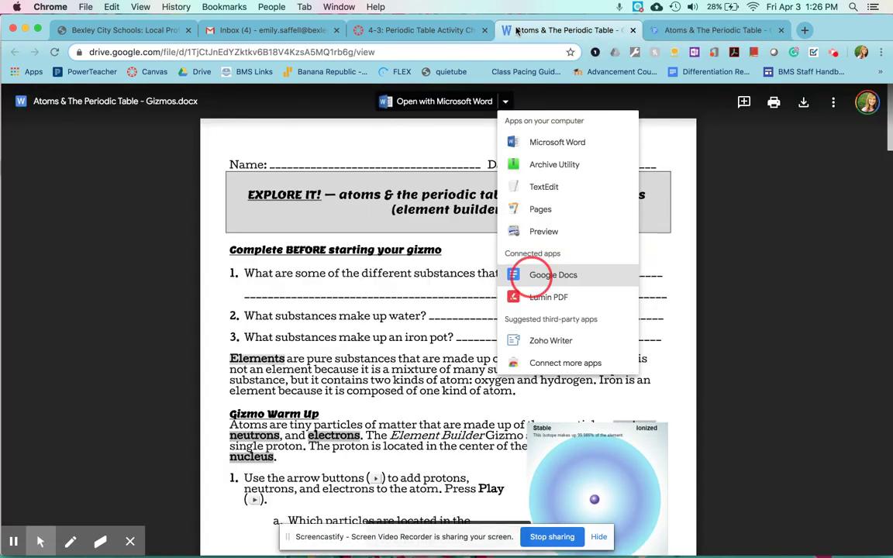
left_click(445, 31)
left_click_drag(243, 336, 766, 352)
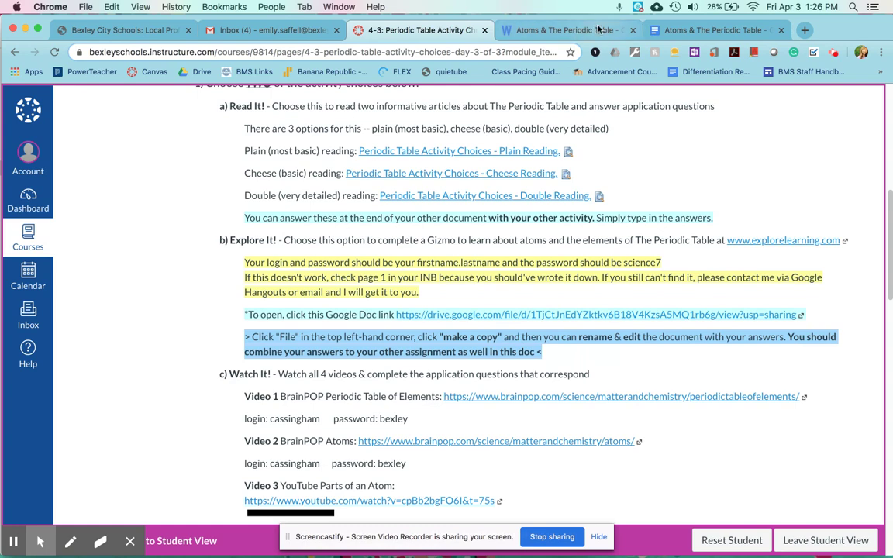
left_click(658, 35)
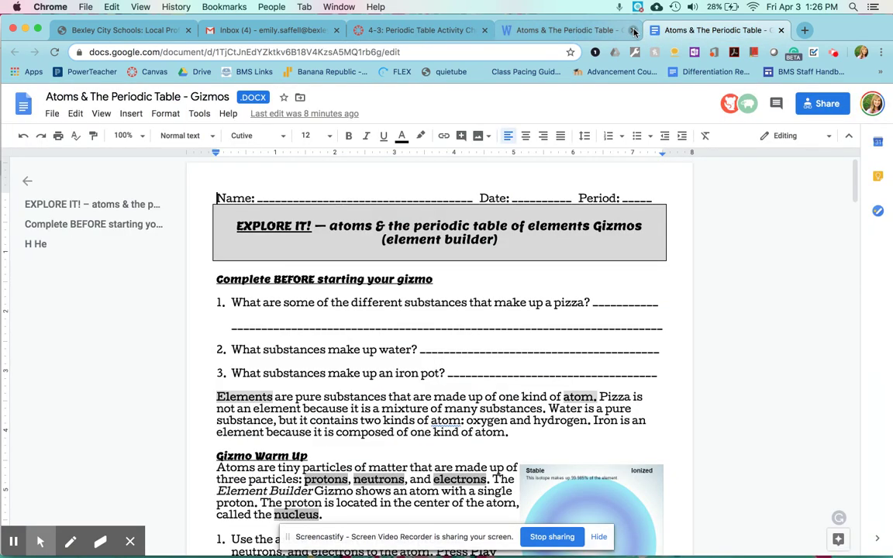
left_click(633, 29)
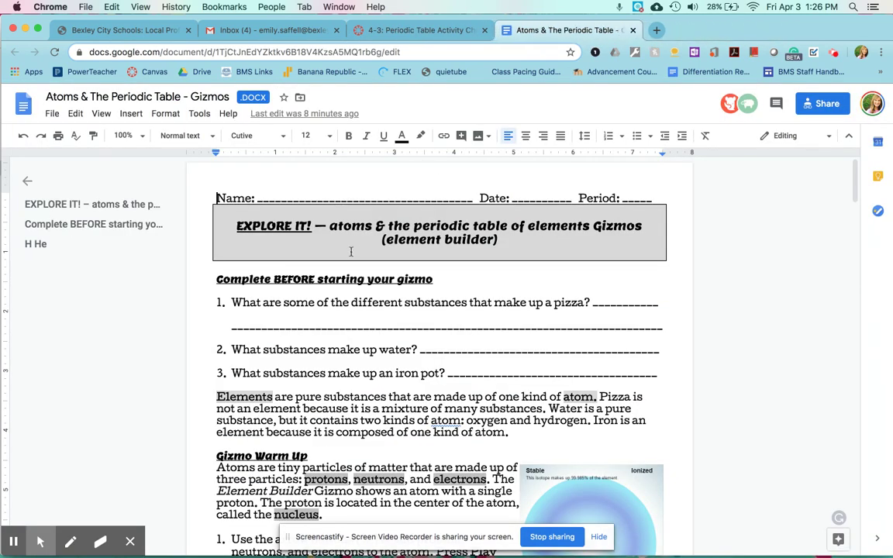
left_click(52, 113)
Make a copy of the worksheet titled with the student's name plus '-Periodic Table Activity Choices'
left_click(70, 203)
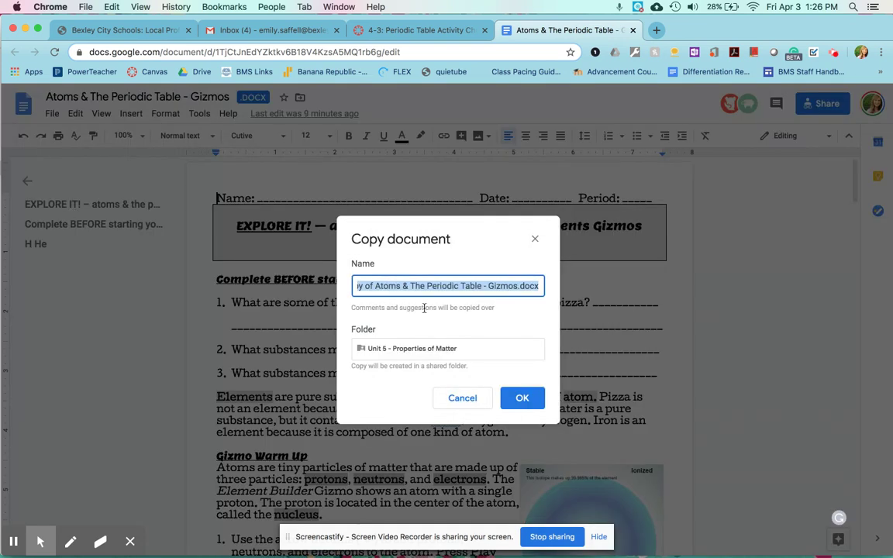
type("Emily Saffell  -Period")
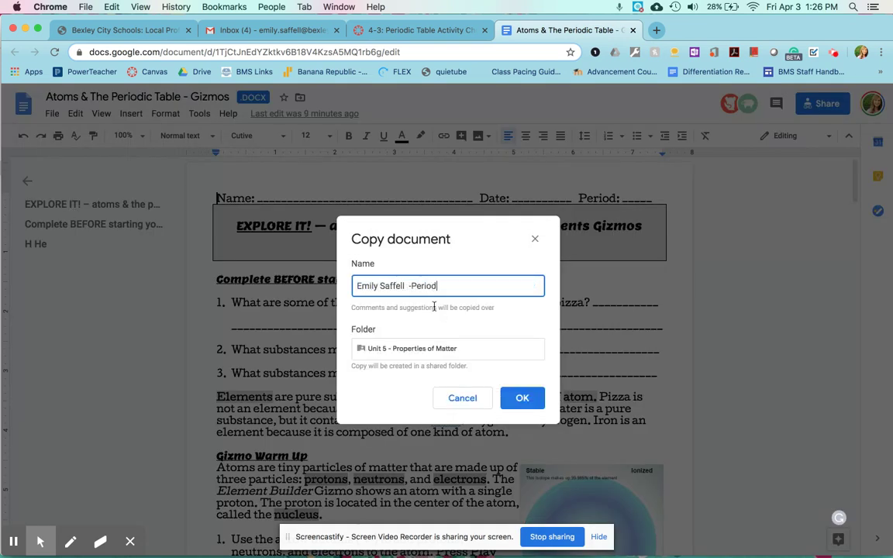
type("ic Table Activity Choices")
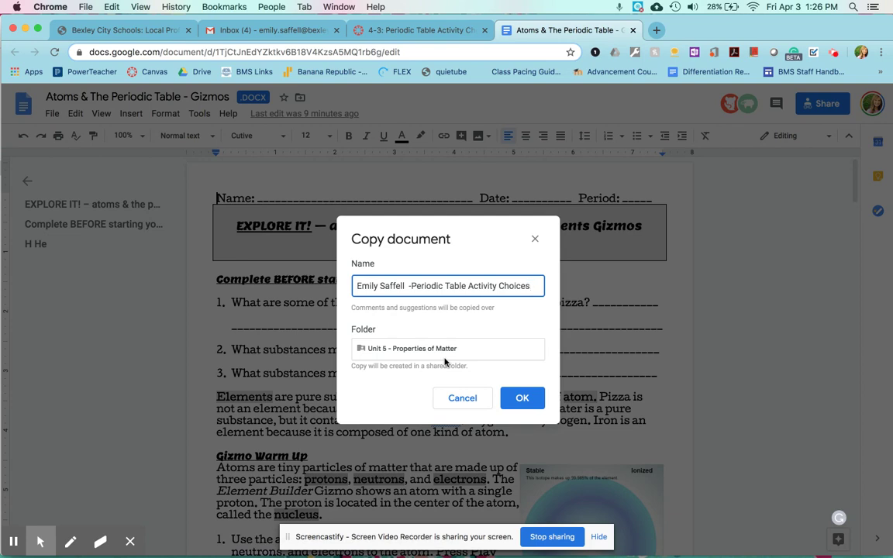
left_click(519, 399)
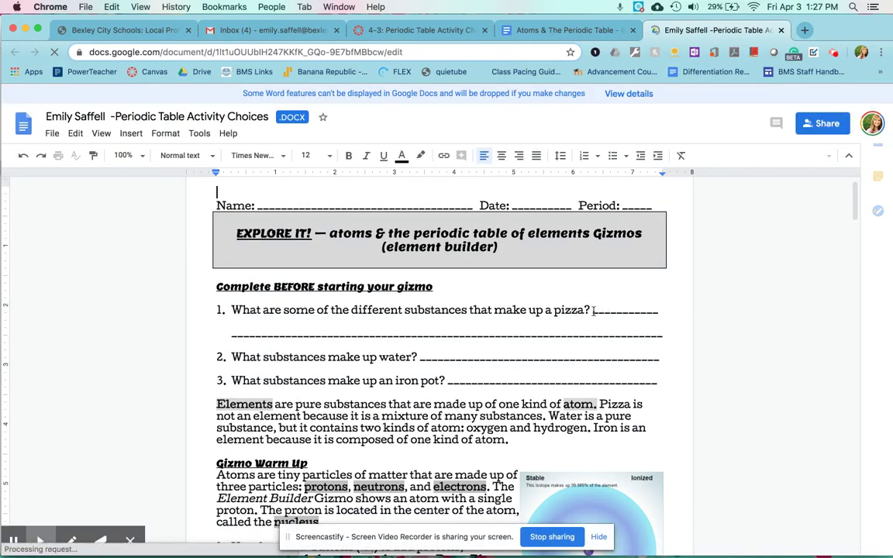
Replace the blank lines after the pizza question with the word 'answer' in bold
left_click_drag(593, 310, 661, 334)
key("BackSpace")
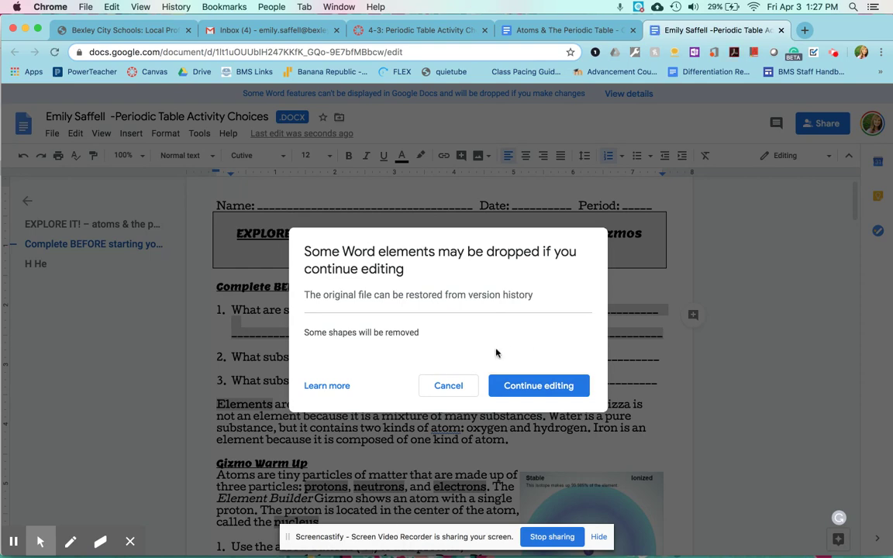
left_click(535, 387)
type("answer")
key("shift+Left")
key("shift+Left")
key("shift+Left")
key("shift+Left")
key("shift+Left")
key("shift+Left")
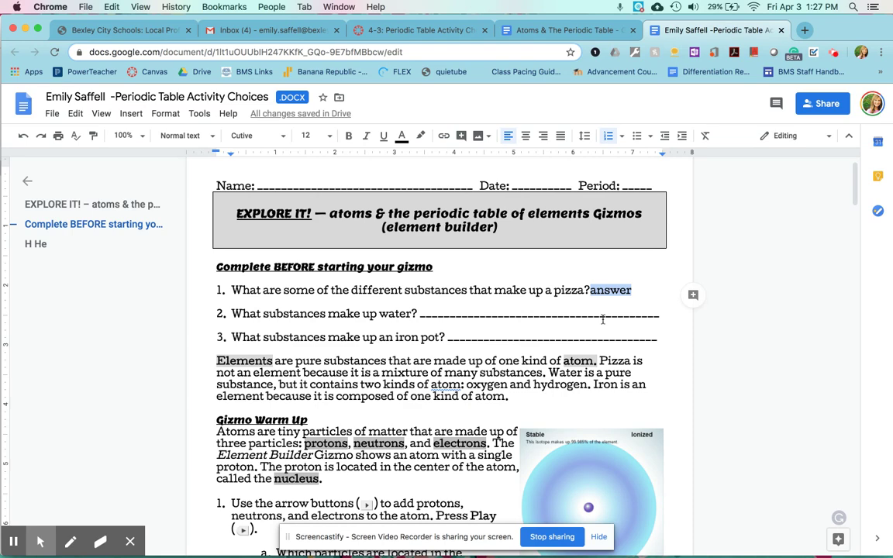
key("super+b")
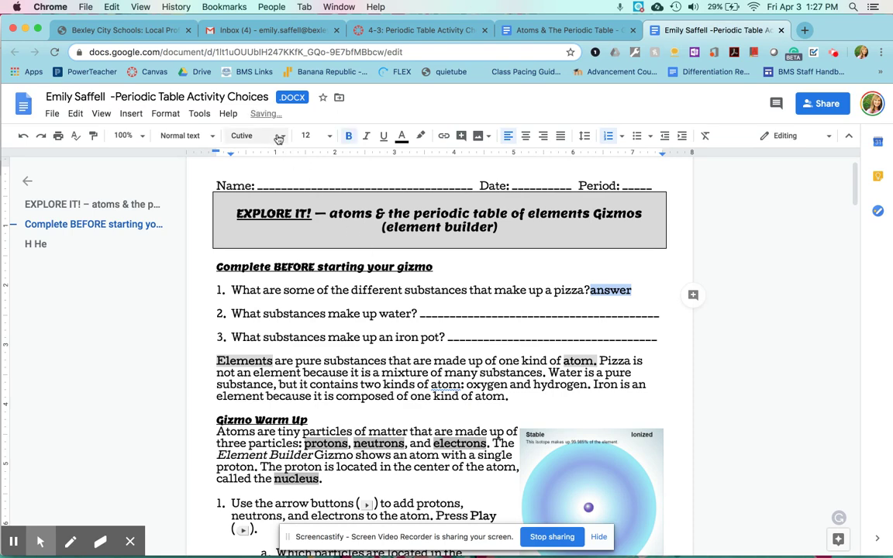
left_click(254, 136)
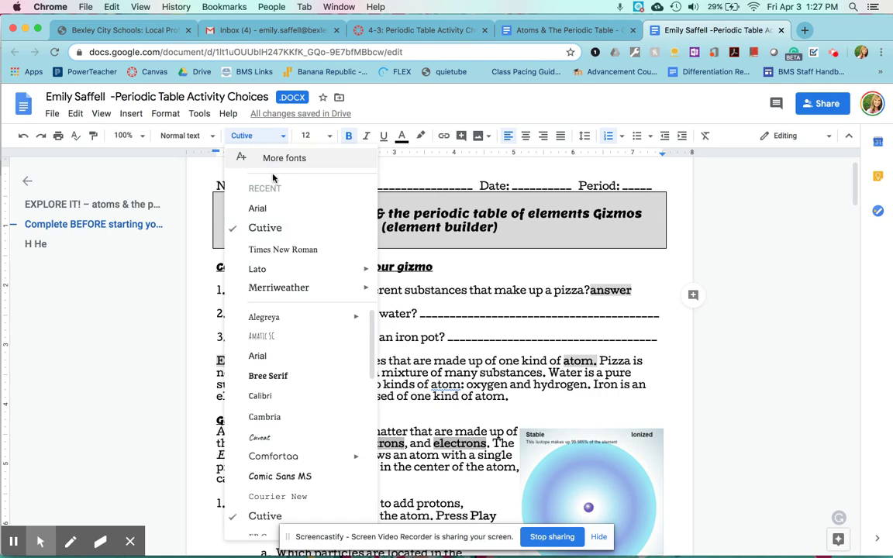
Format 'answer' as Arial in red text with a yellow highlight
left_click(273, 361)
left_click(403, 138)
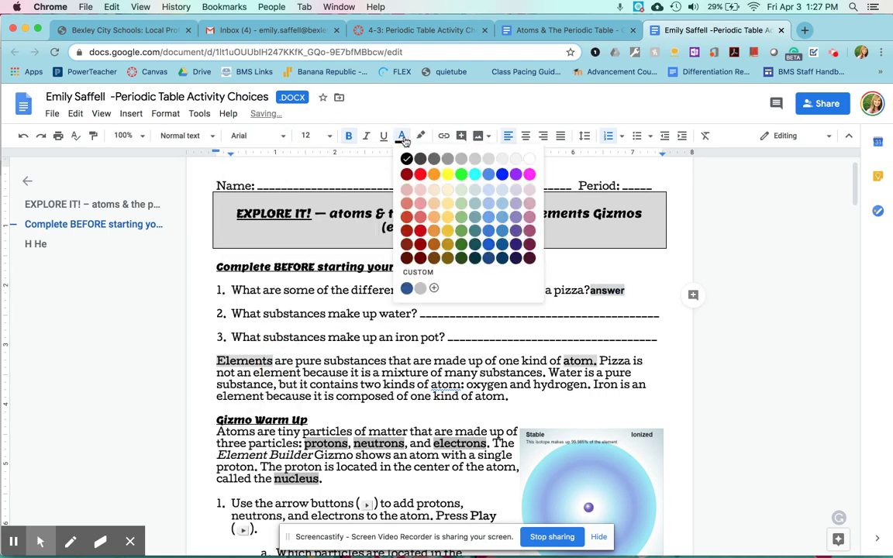
left_click(419, 173)
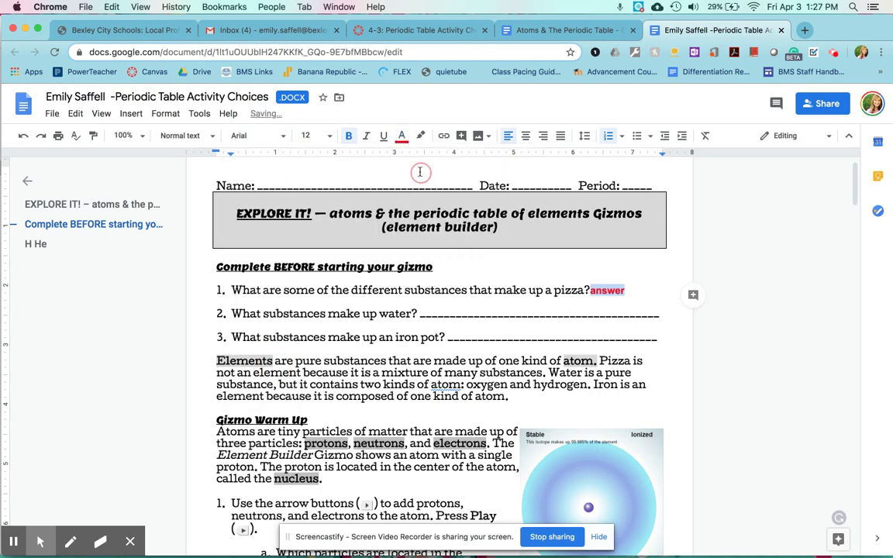
left_click(420, 136)
left_click(470, 194)
left_click(635, 291)
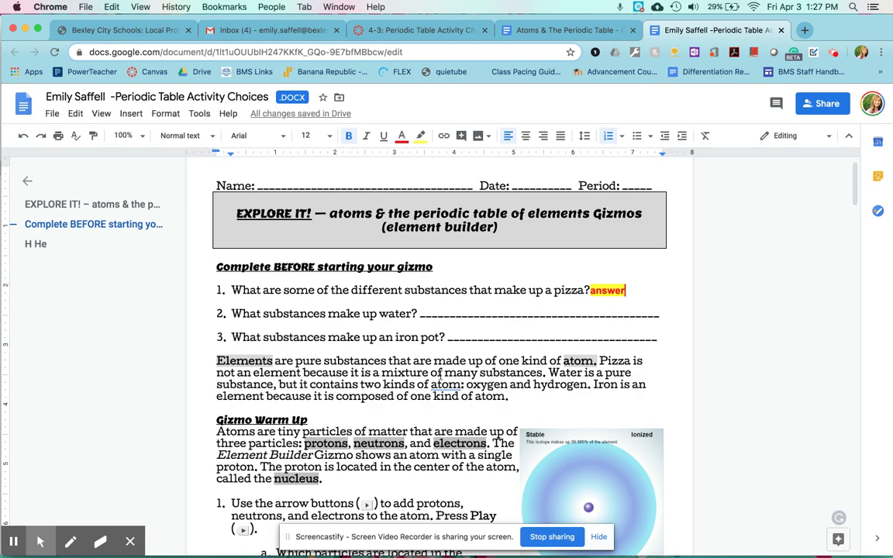
scroll(434, 427, "down", 20)
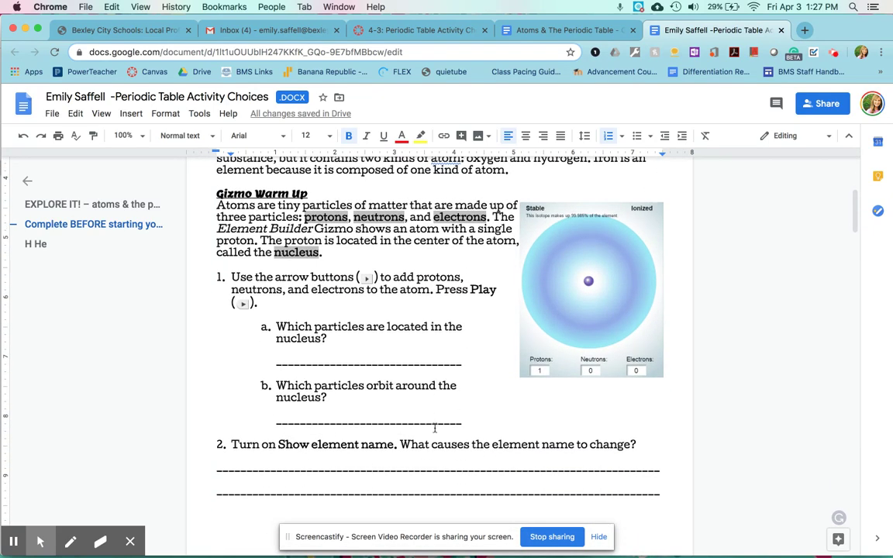
scroll(435, 427, "down", 15)
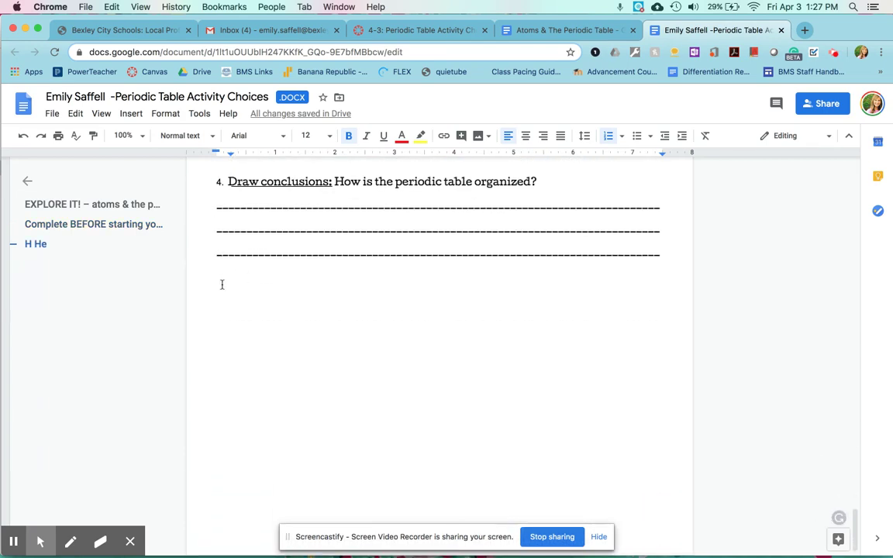
Add 'READ IT - Cheese' after question 4, followed by a numbered list: Answer 1, Answer 2
left_click(219, 283)
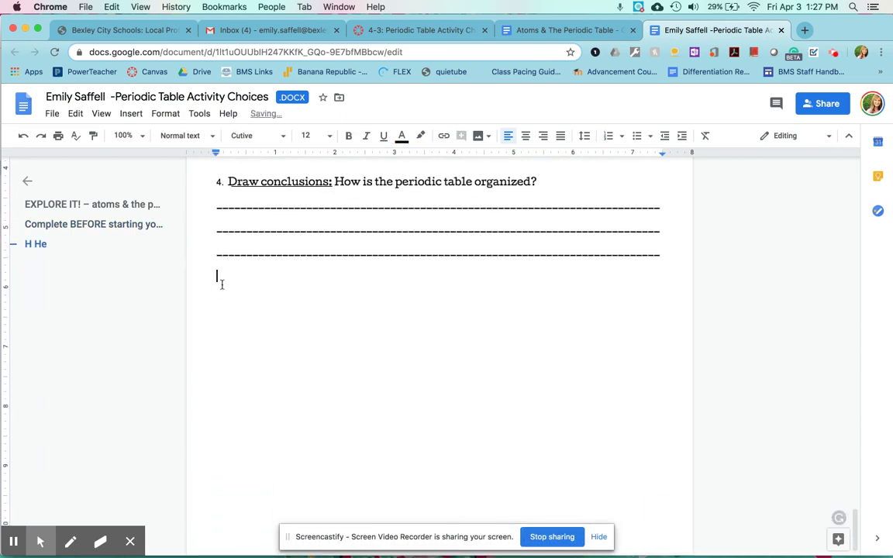
type("READ IT - Chese")
key("BackSpace")
key("BackSpace")
type("ese")
key("Return")
type("1. Answer 1")
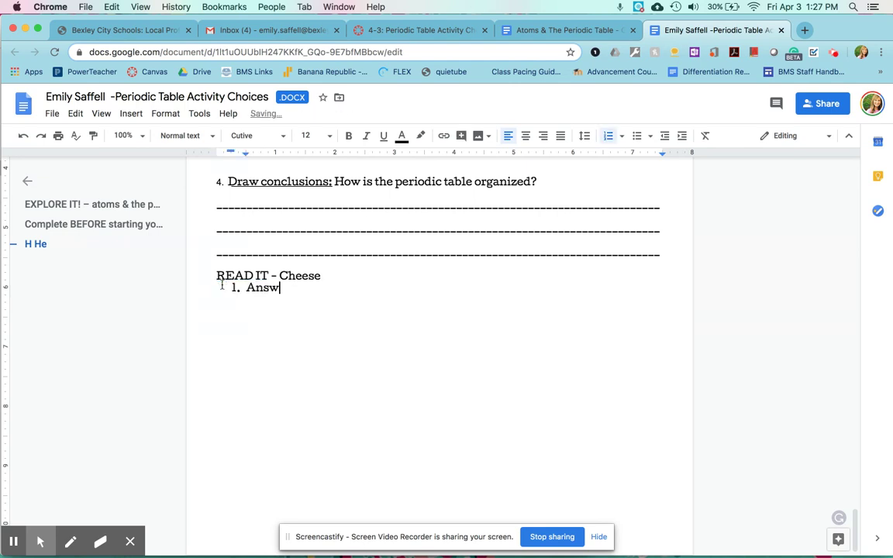
key("Return")
type("Answer 2")
key("Return")
key("Return")
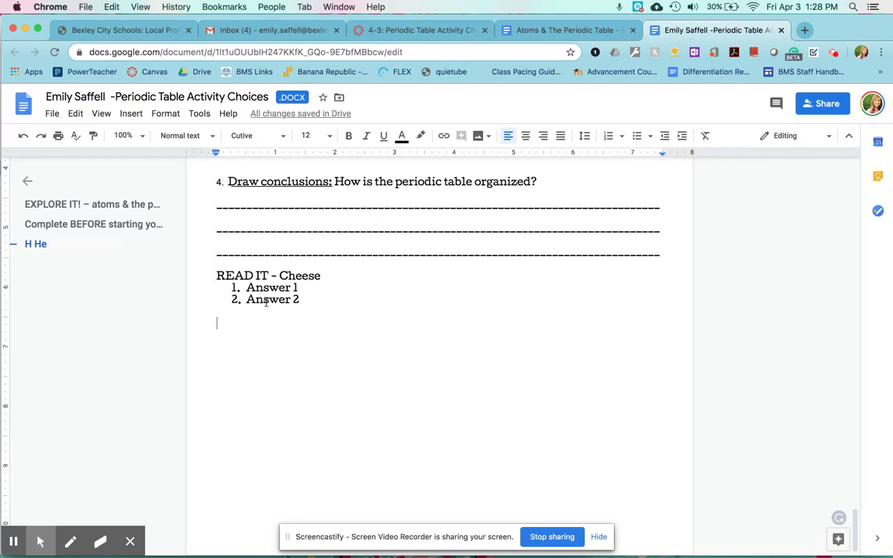
scroll(288, 314, "up", 20)
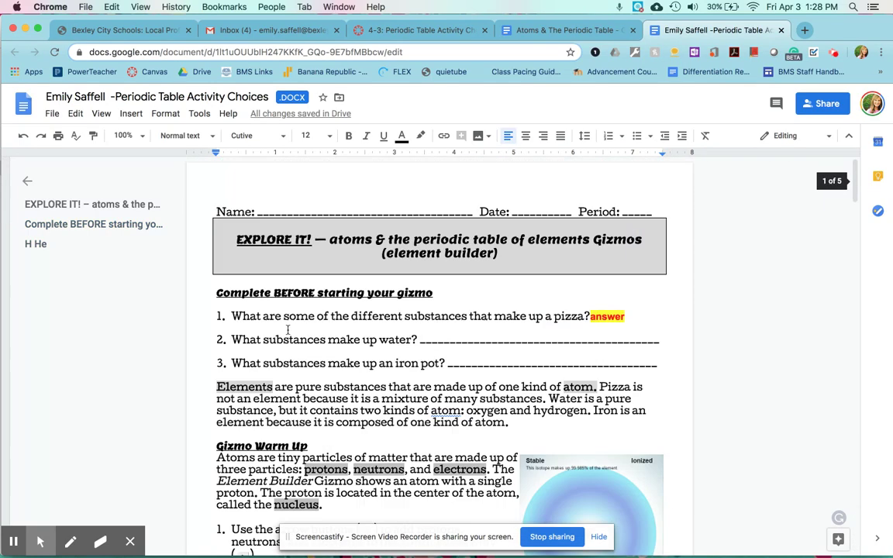
Save the edited worksheet copy to the computer as a PDF Document (.pdf)
left_click(50, 114)
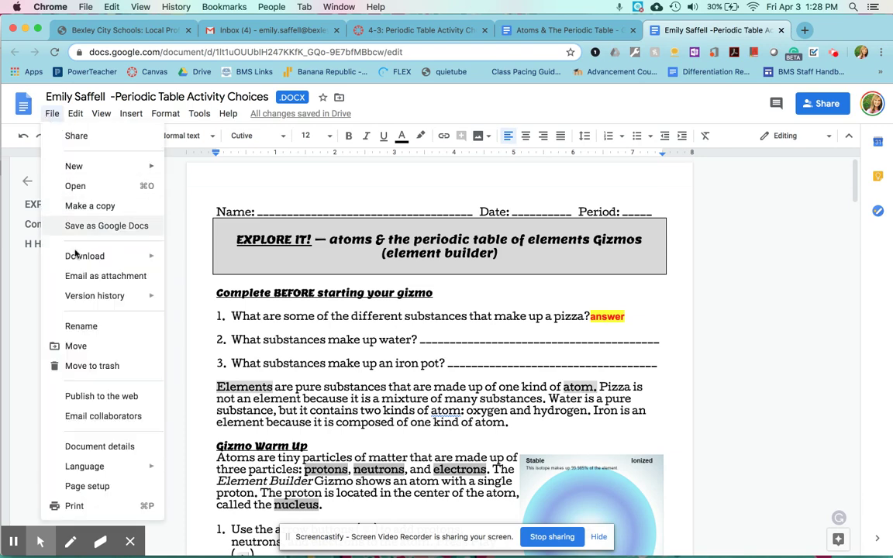
mouse_move(81, 256)
left_click(203, 319)
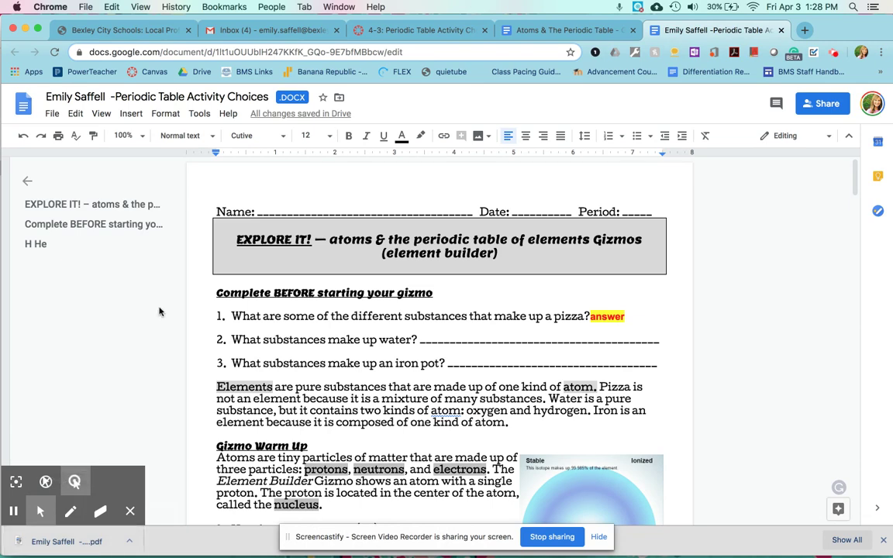
Back in Canvas, follow step 3's link to The Periodic Table Activity Choices assignment
left_click(425, 31)
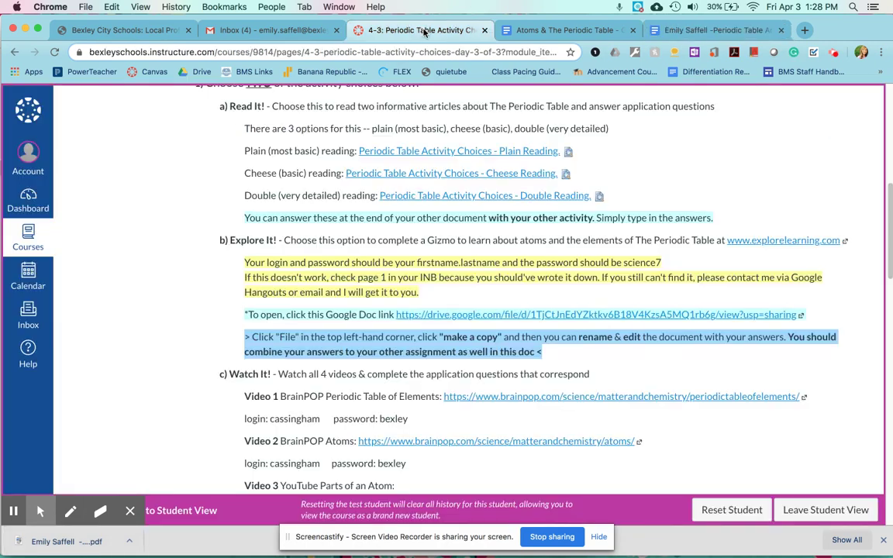
scroll(161, 345, "down", 10)
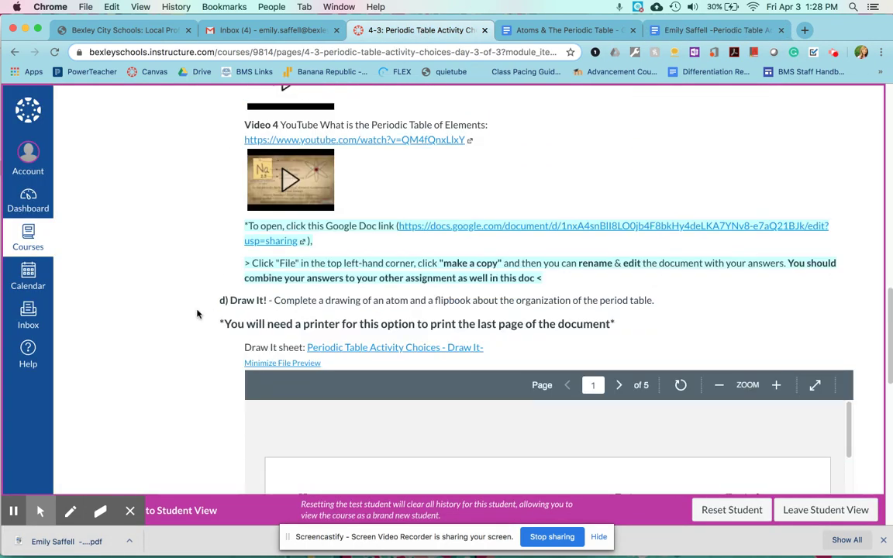
left_click(267, 362)
scroll(256, 411, "down", 2)
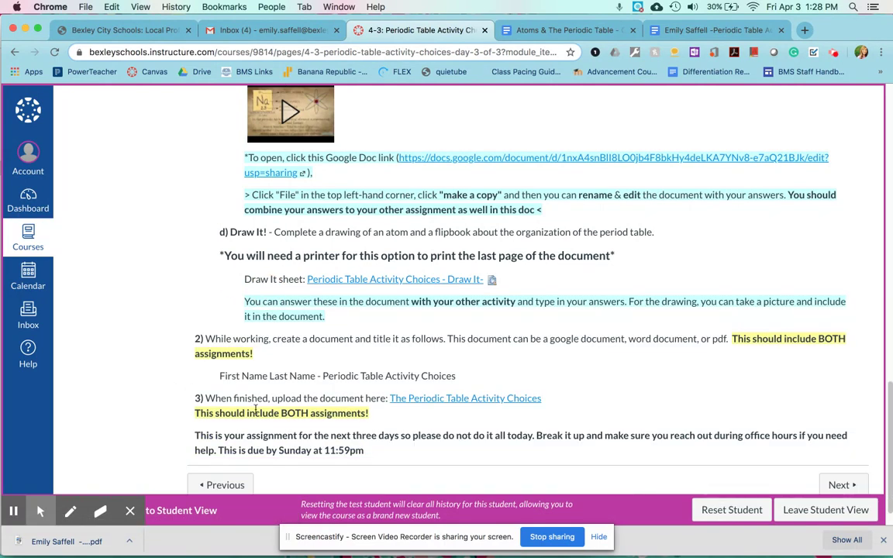
left_click_drag(214, 396, 379, 397)
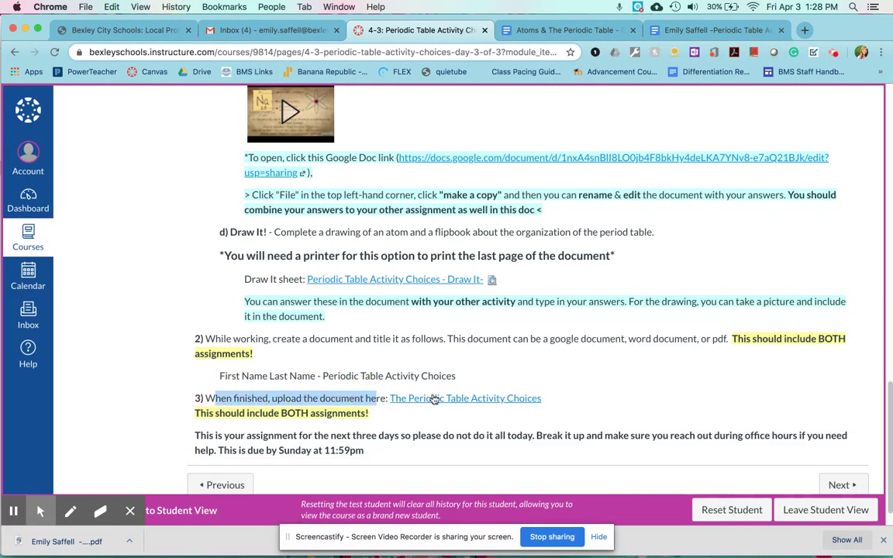
left_click(435, 400)
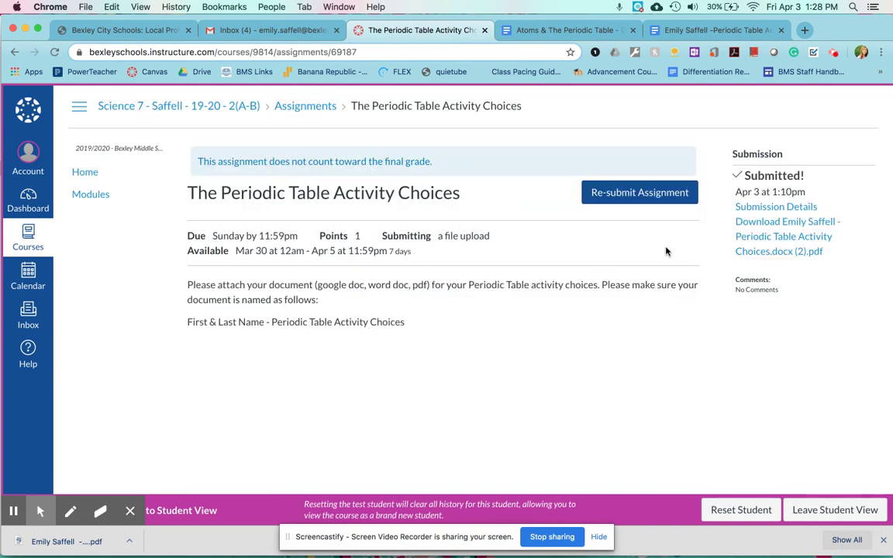
Start a resubmission and switch from the Google Drive option back to File Upload
left_click(631, 196)
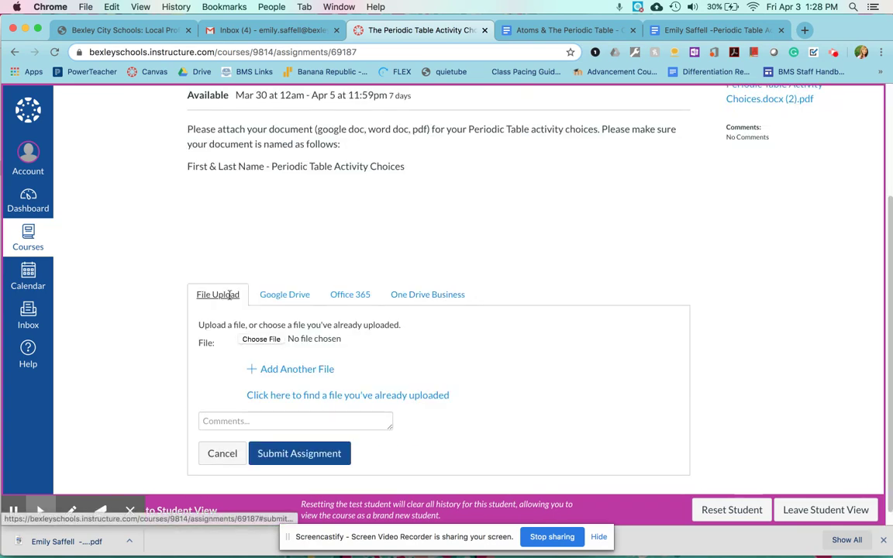
left_click(284, 301)
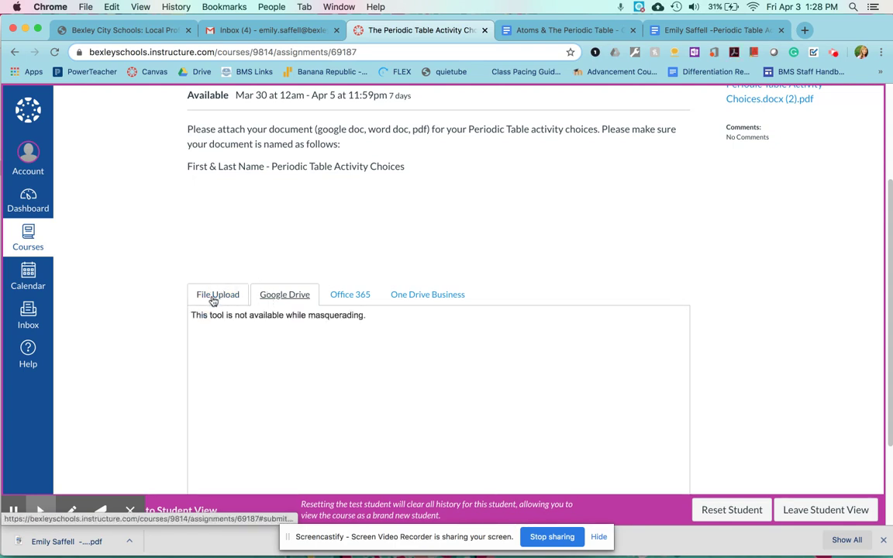
left_click(214, 300)
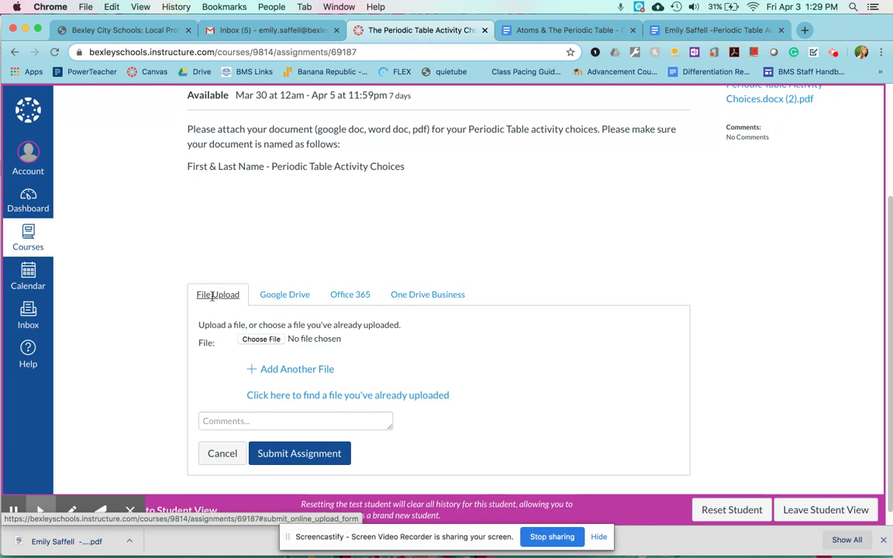
Attach the newest Periodic Table Activity Choices PDF from Downloads and submit the assignment
left_click(264, 340)
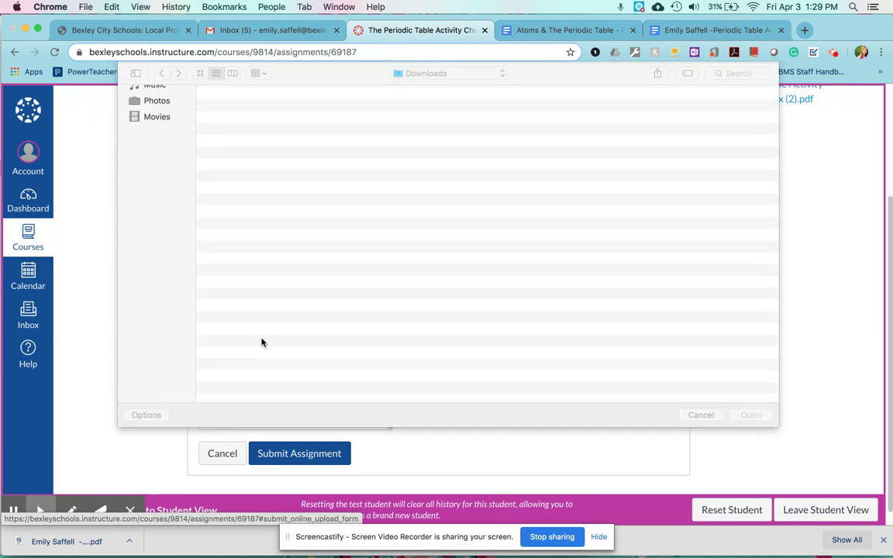
left_click(296, 107)
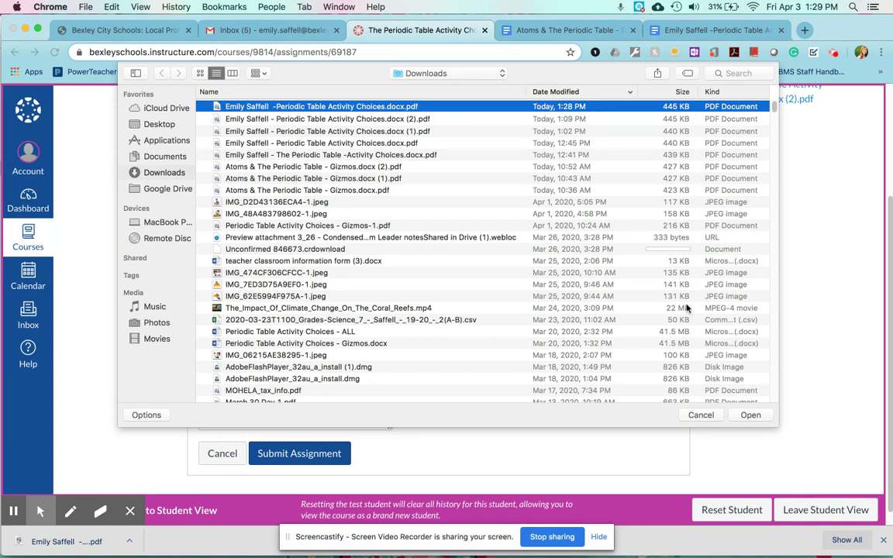
left_click(751, 416)
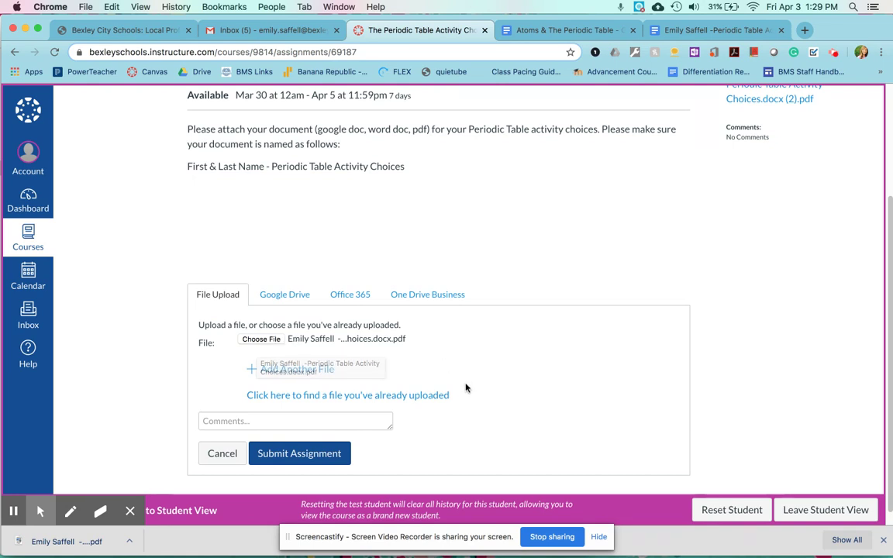
scroll(467, 387, "down", 1)
left_click(322, 446)
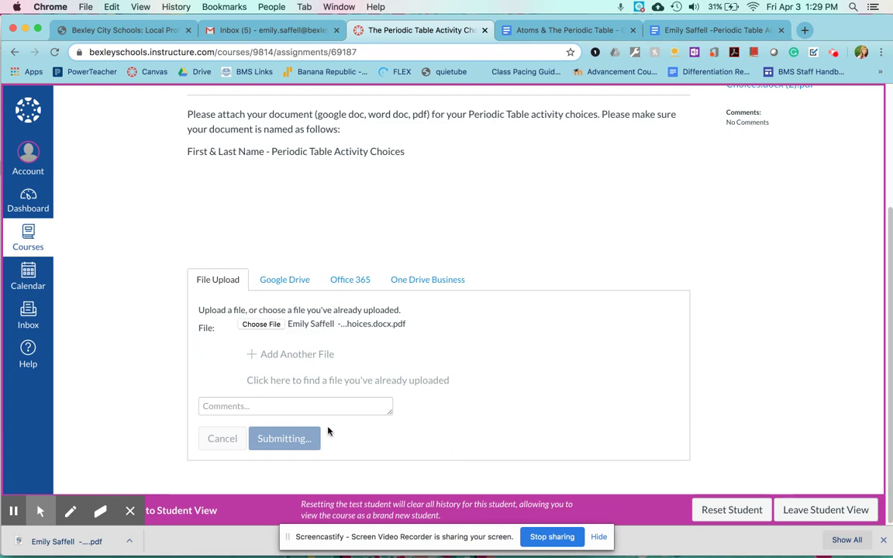